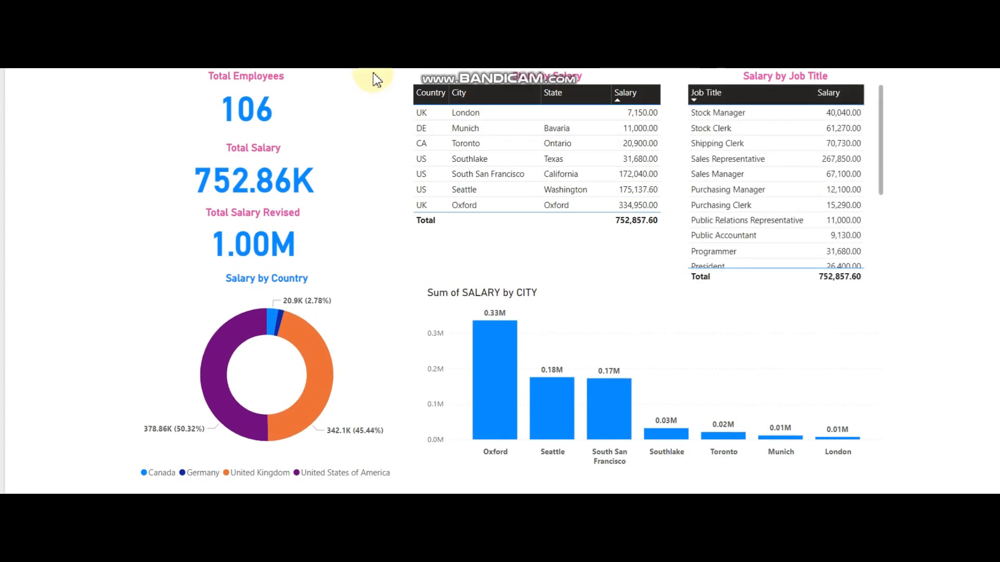
# Generate the report's embed link for SharePoint Online, copy the link, and close the link dialog
pyautogui.scroll(3, 363, 67)
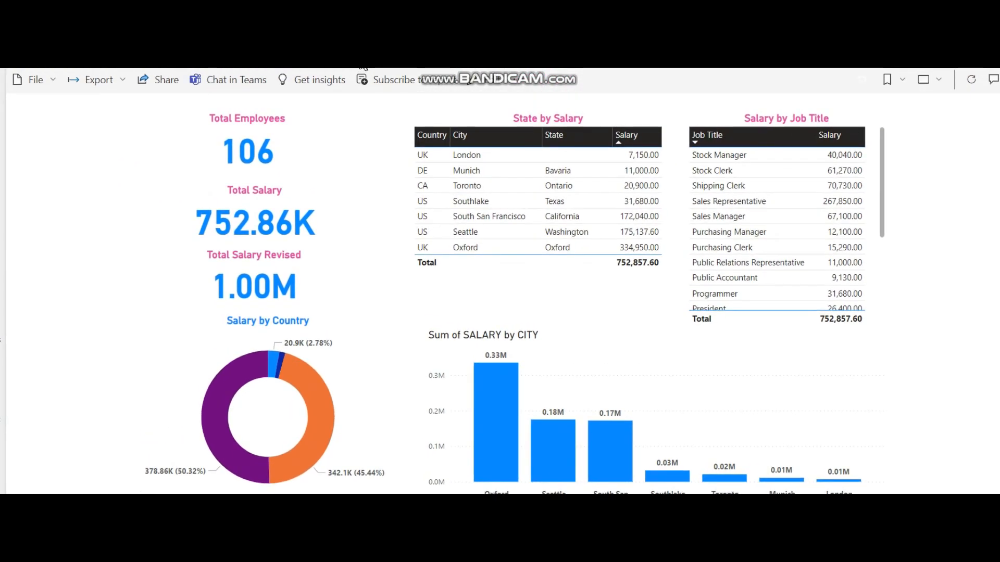
pyautogui.click(47, 82)
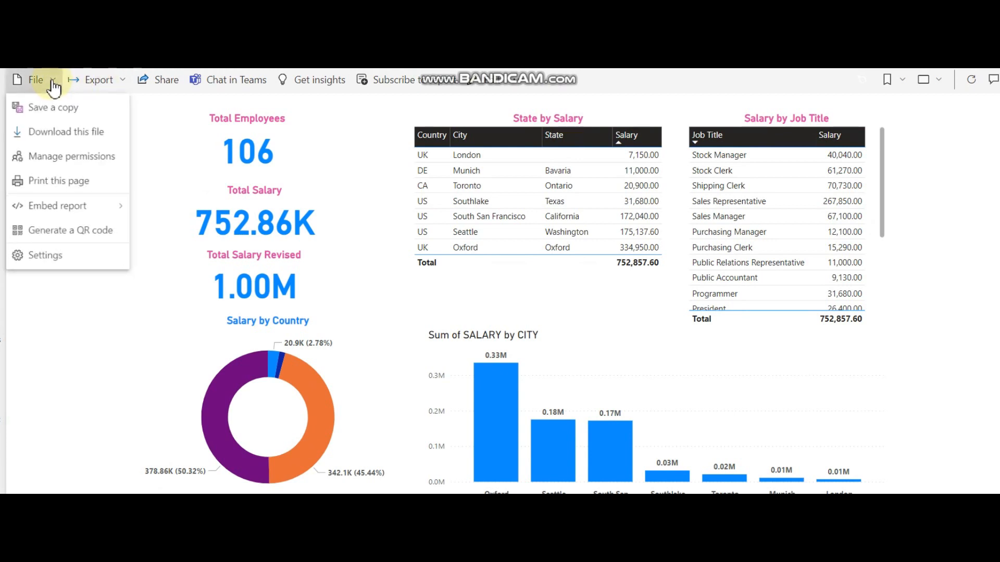
pyautogui.moveTo(56, 209)
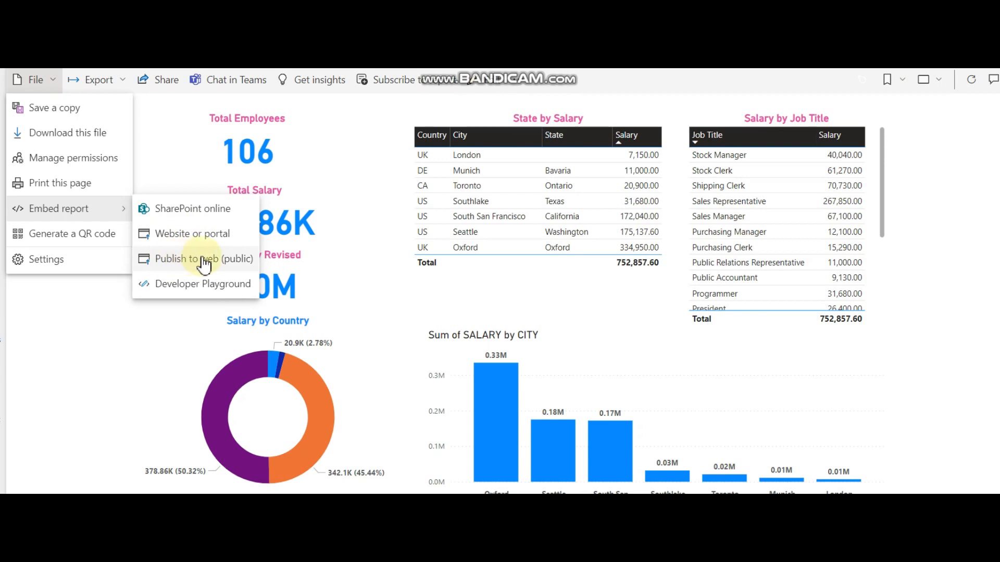
pyautogui.click(183, 213)
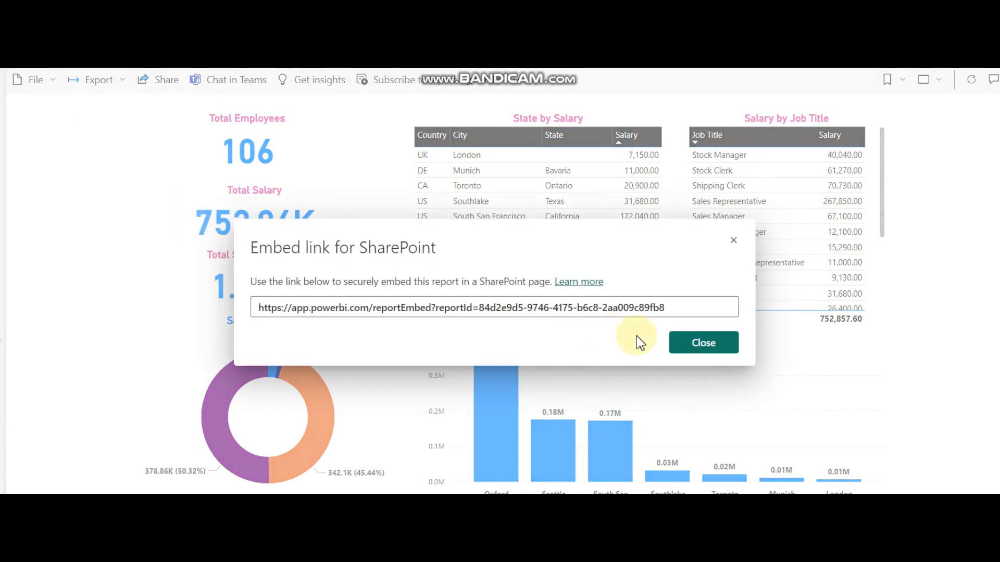
pyautogui.moveTo(680, 307); pyautogui.dragTo(597, 328)
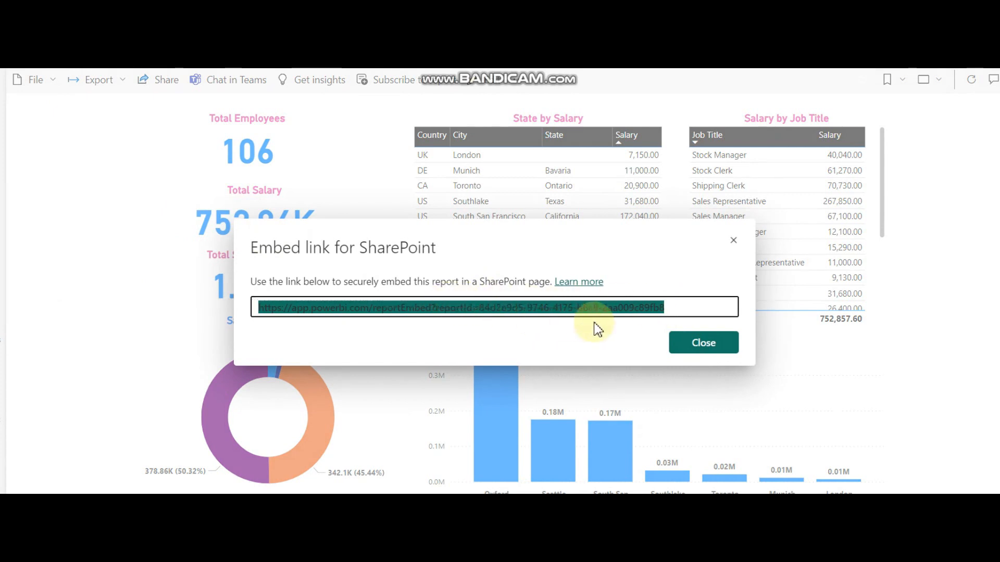
pyautogui.click(703, 343)
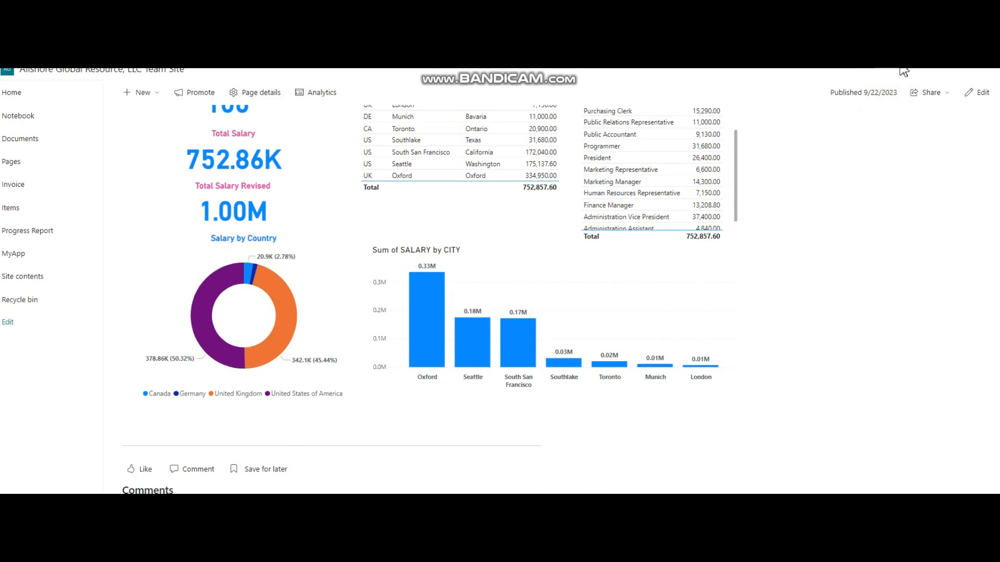
# Switch to the SharePoint team site and create a new page from the Visual template, starting the introductory tour
pyautogui.click(140, 93)
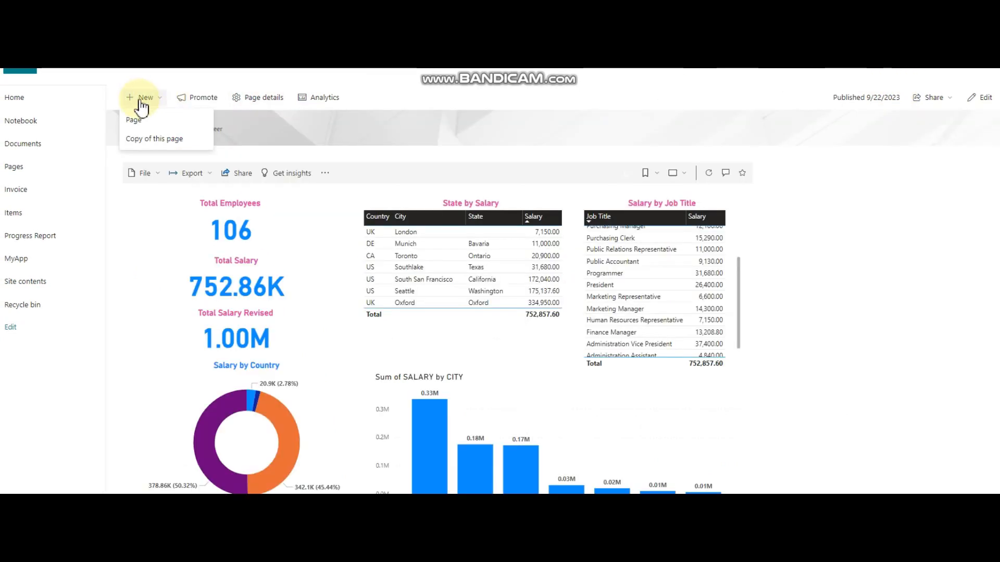
pyautogui.click(134, 118)
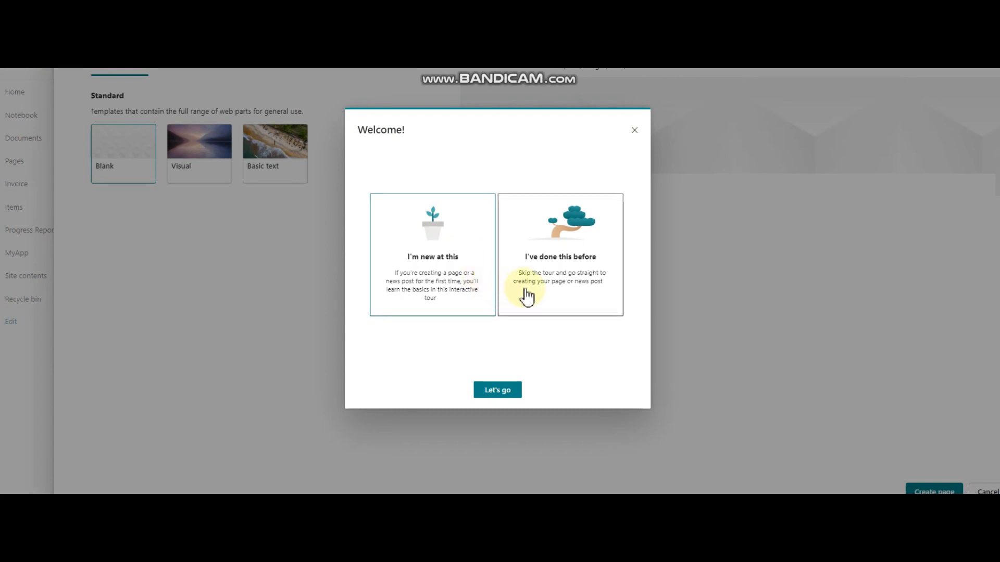
pyautogui.click(501, 395)
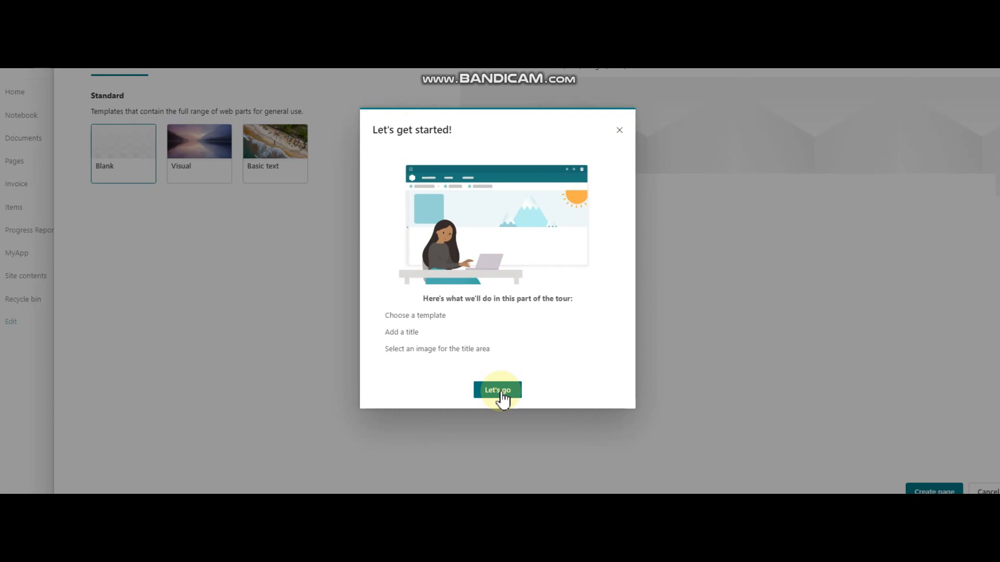
pyautogui.click(498, 391)
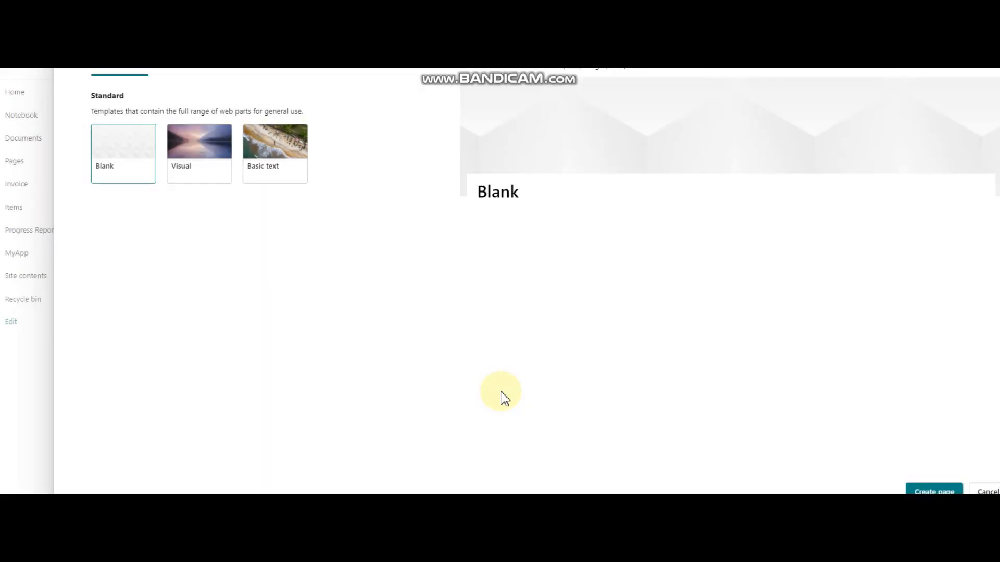
pyautogui.click(204, 163)
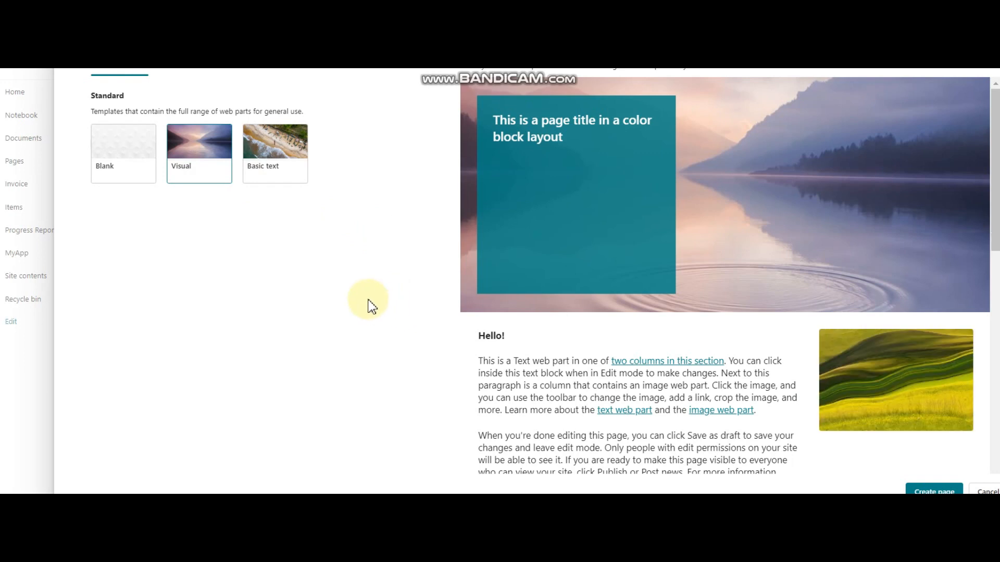
pyautogui.click(934, 491)
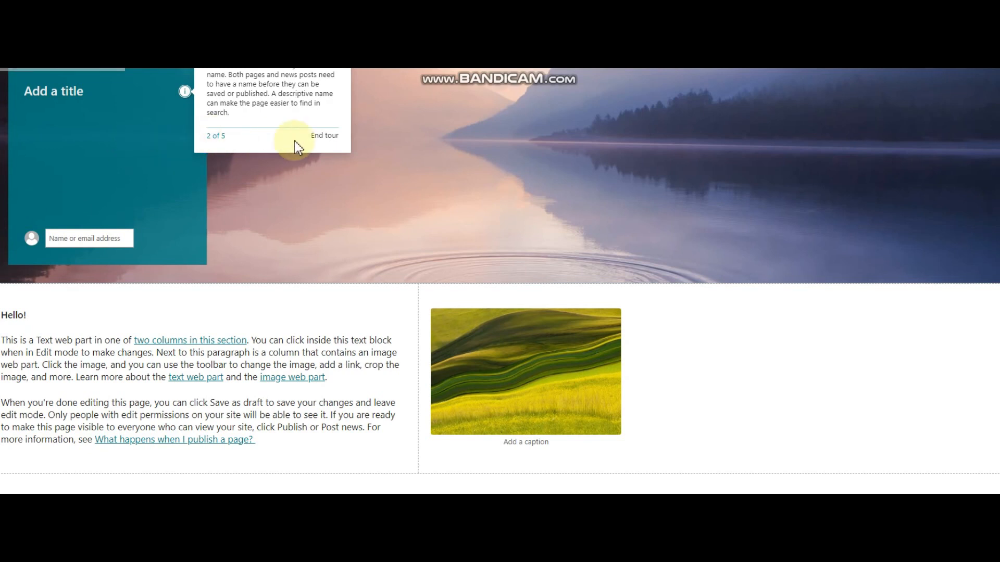
# End the guided tour and title the page "Power BI Report HR Dashboard"
pyautogui.click(324, 137)
pyautogui.click(71, 92)
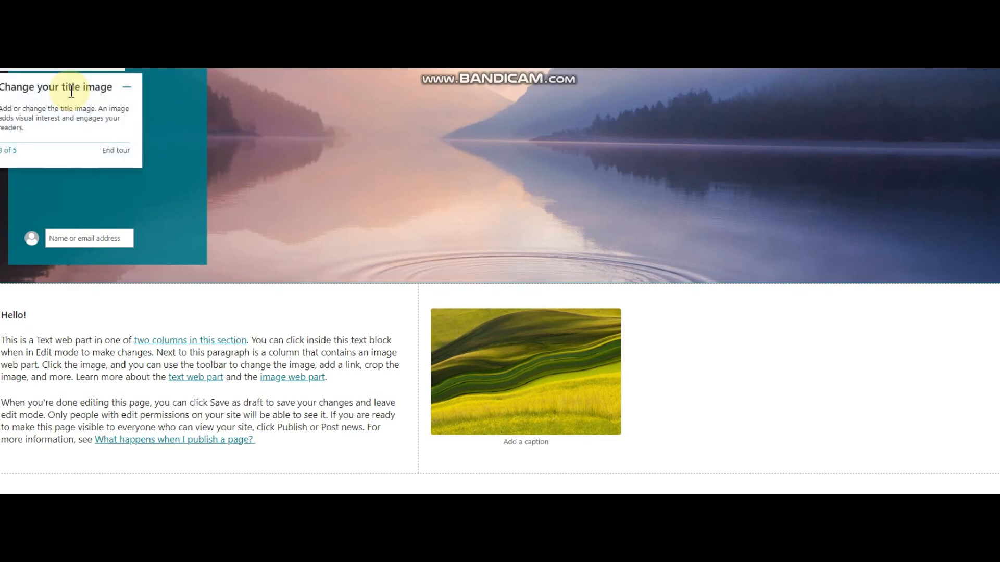
pyautogui.click(107, 154)
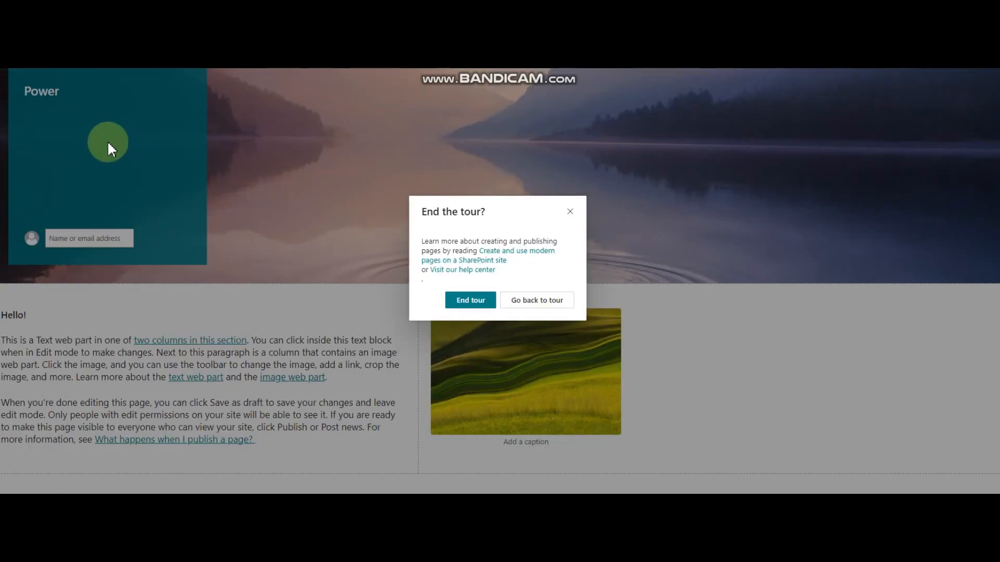
pyautogui.click(471, 296)
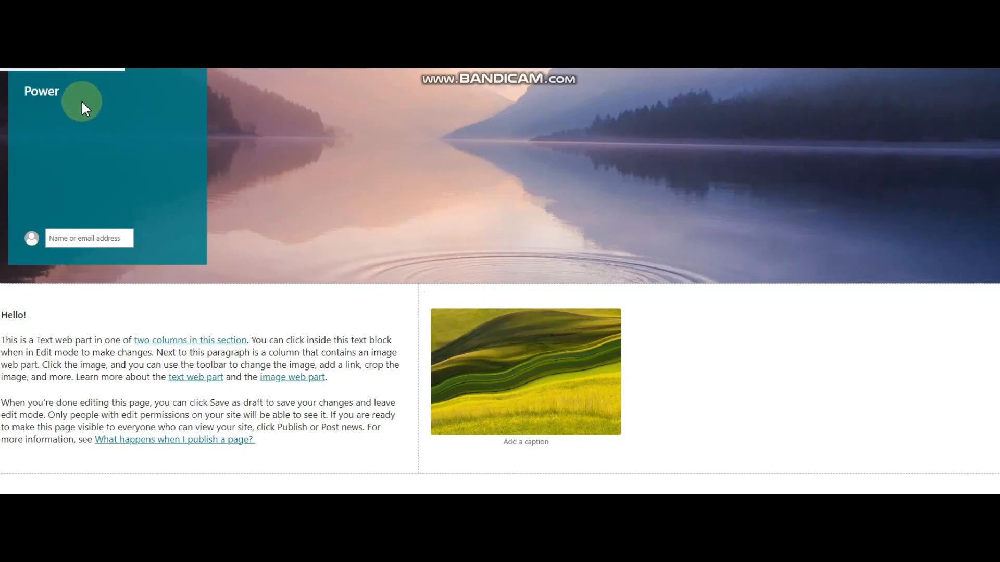
pyautogui.click(70, 92)
pyautogui.write('BI')
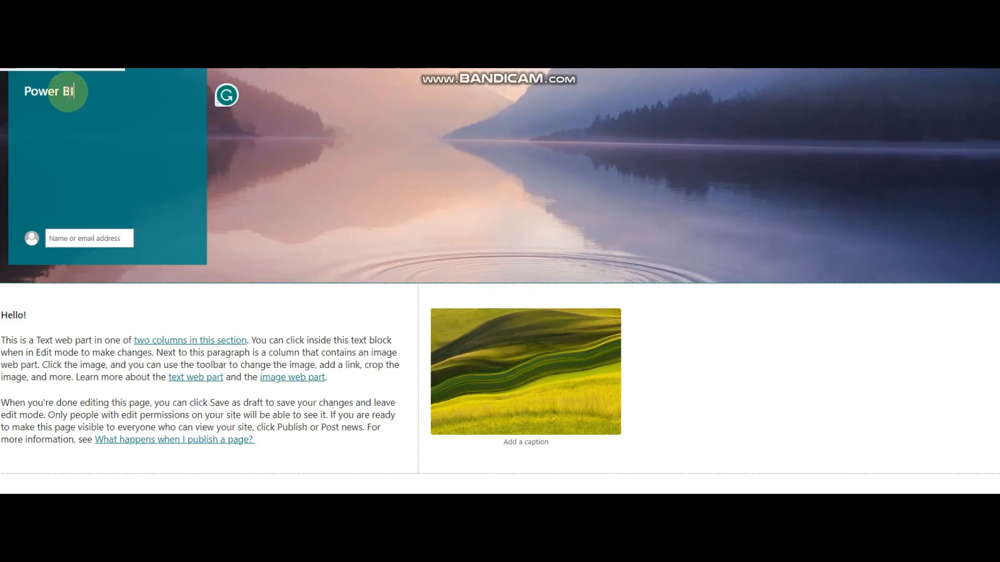
pyautogui.write(' Report HR D')
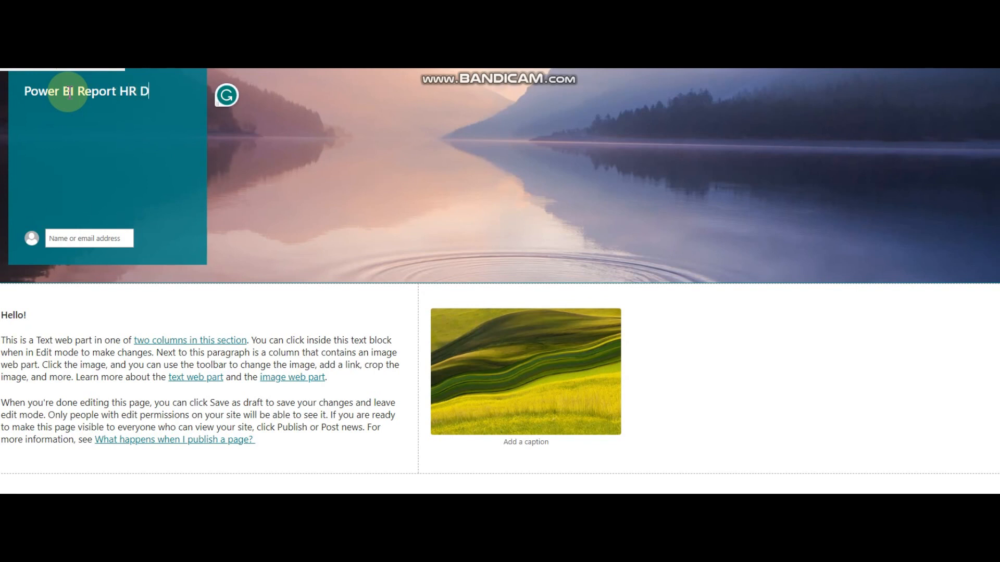
pyautogui.write('rd')
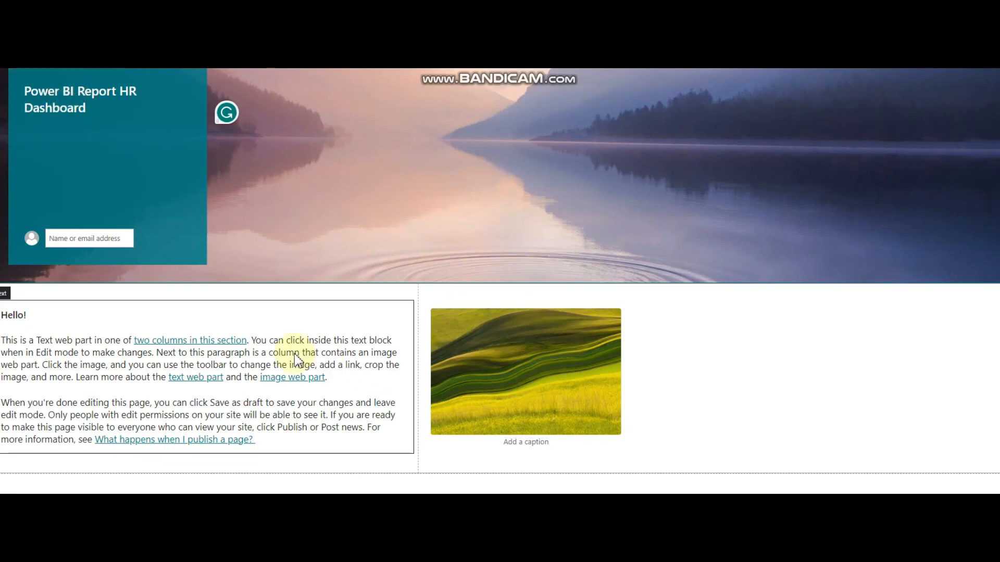
# Delete the sample "Hello!" text web part and the landscape image web part from the two-column section
pyautogui.click(131, 318)
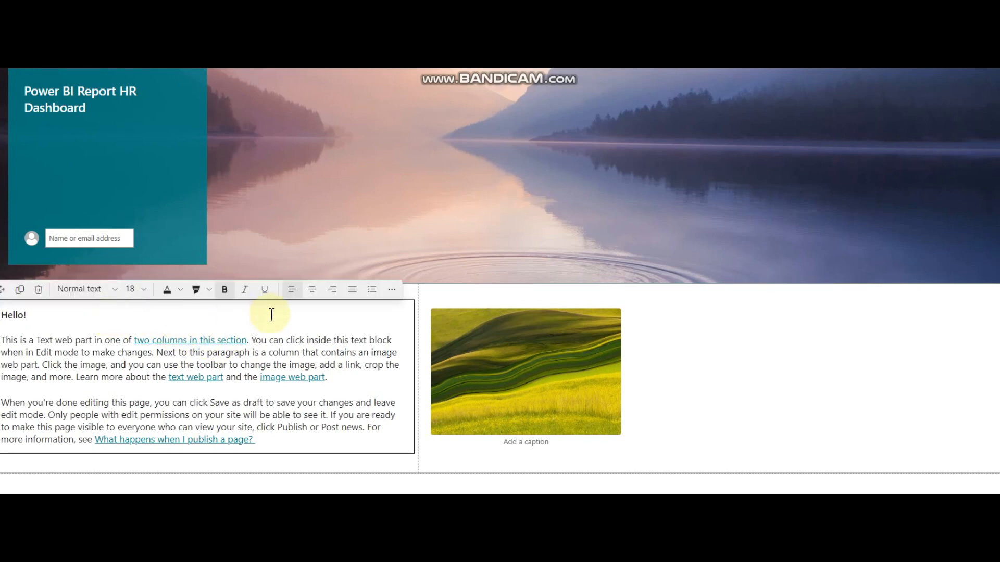
pyautogui.click(395, 301)
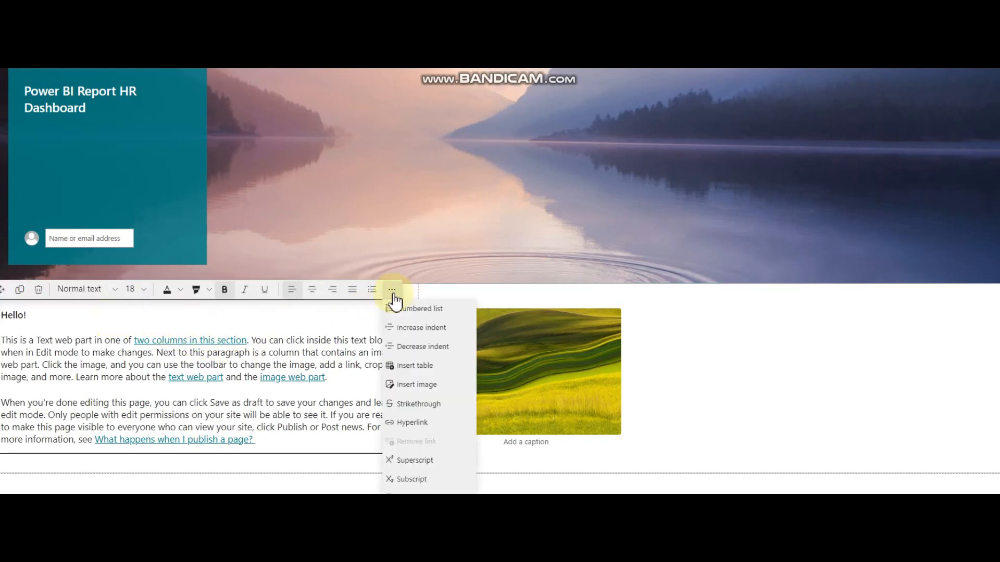
pyautogui.click(939, 135)
pyautogui.click(53, 290)
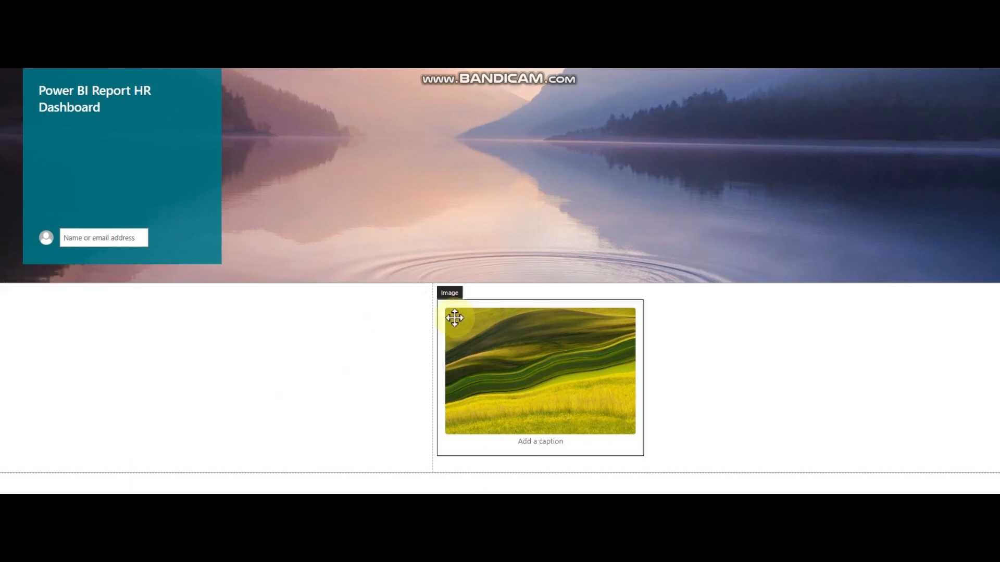
pyautogui.click(550, 329)
pyautogui.click(721, 217)
pyautogui.click(502, 289)
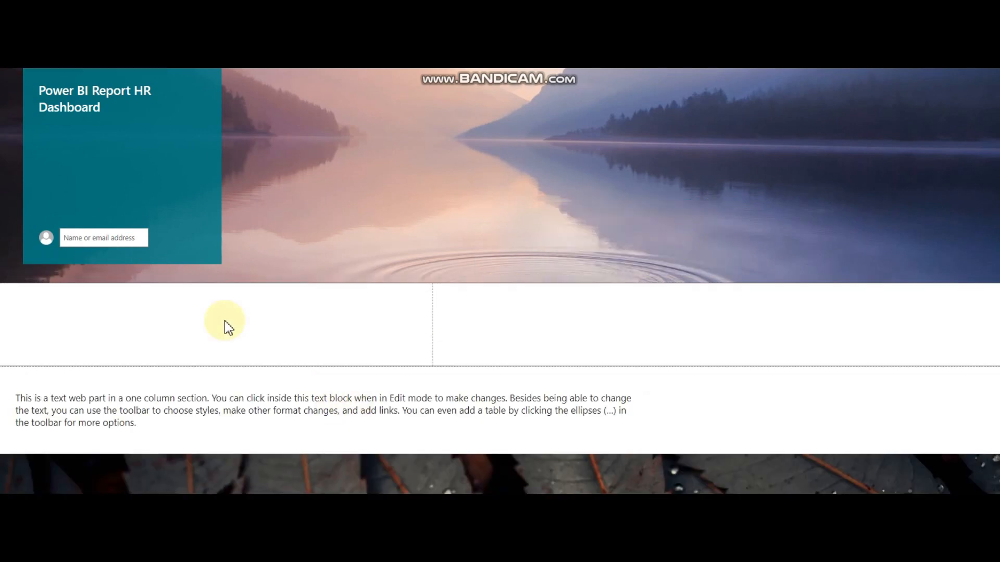
pyautogui.click(2, 284)
pyautogui.click(56, 290)
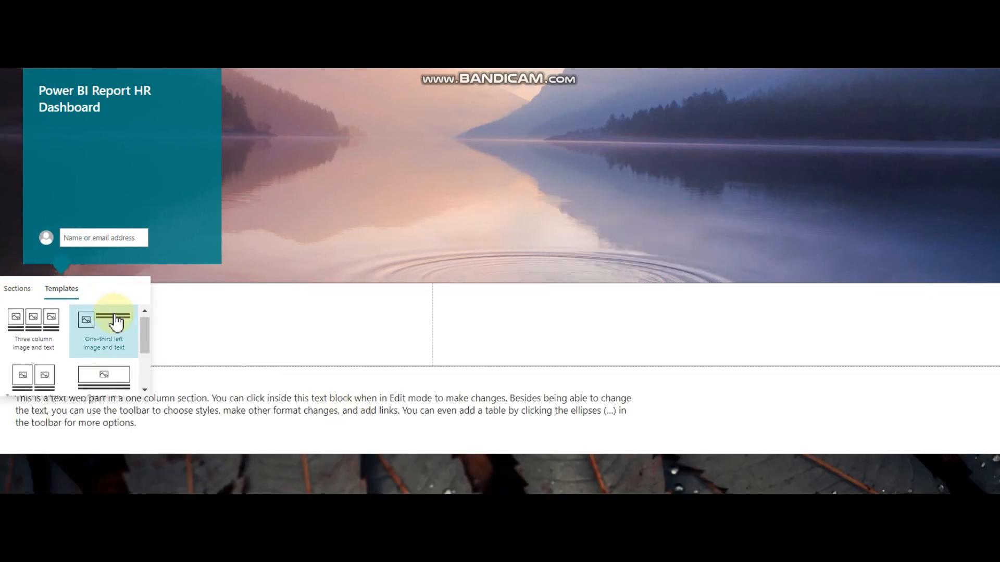
pyautogui.click(186, 327)
pyautogui.click(9, 304)
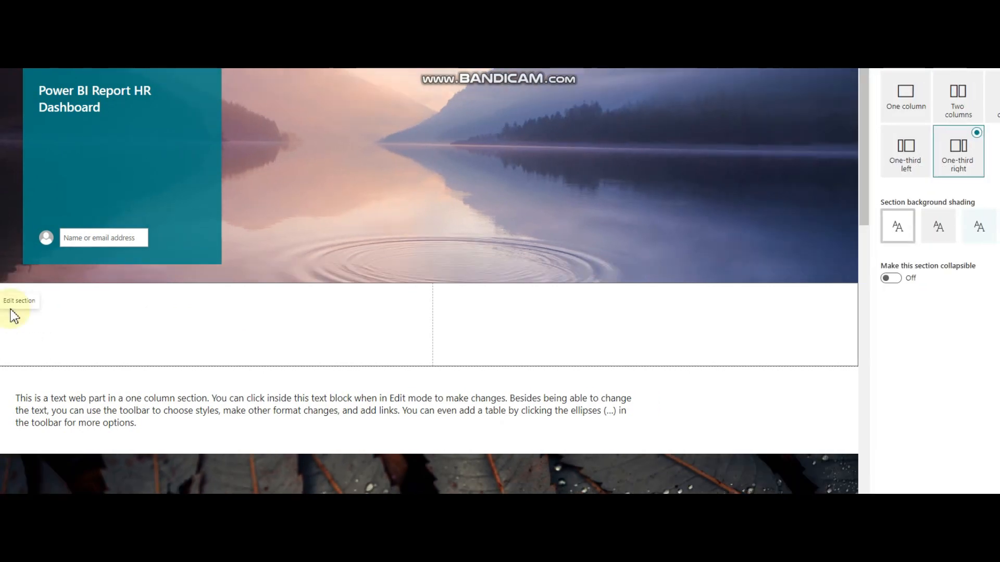
pyautogui.moveTo(997, 204); pyautogui.dragTo(999, 211)
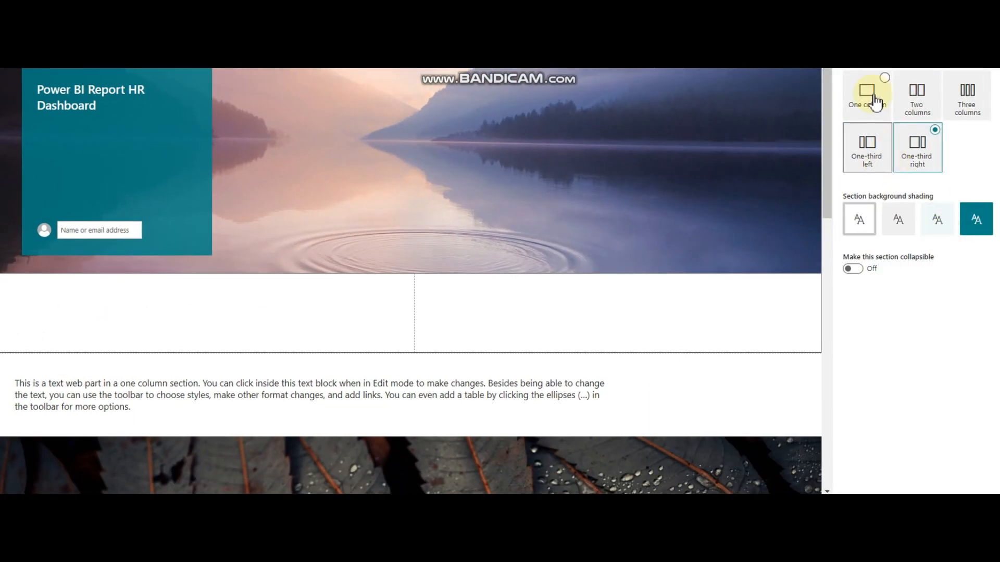
pyautogui.click(984, 52)
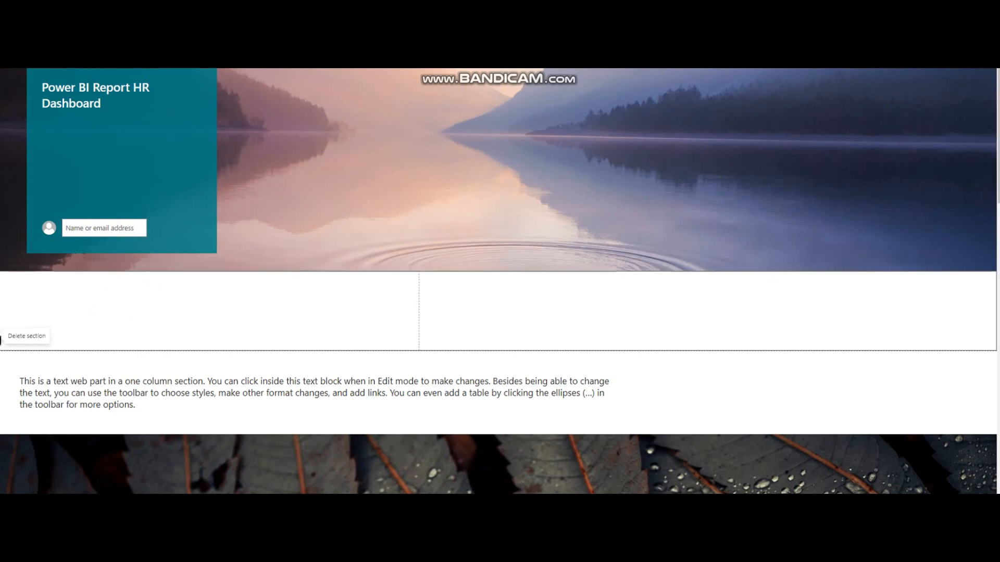
# Delete the empty two-column section and the full-width image sections below the one-column text section
pyautogui.click(2, 339)
pyautogui.moveTo(41, 351)
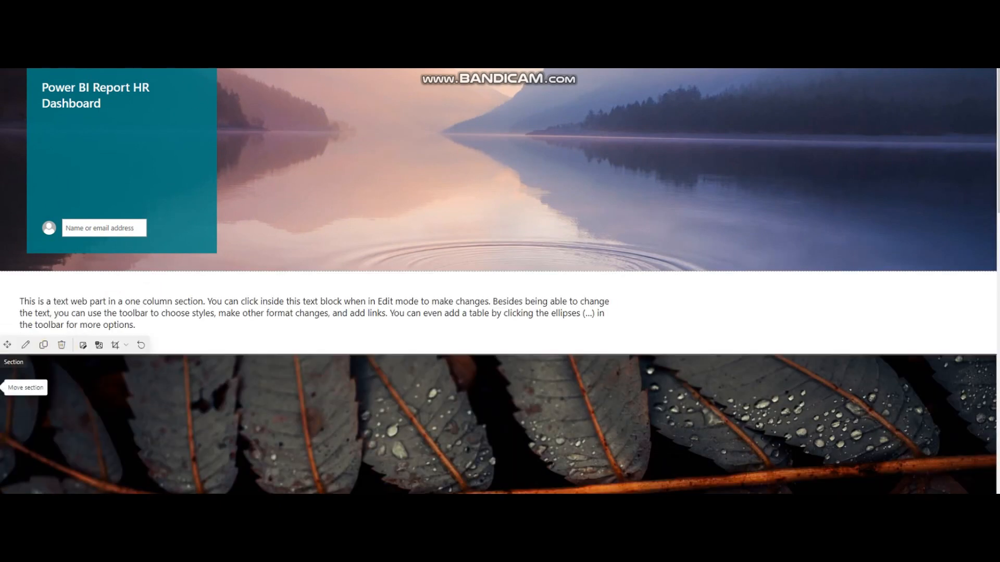
pyautogui.click(1, 424)
pyautogui.click(1, 422)
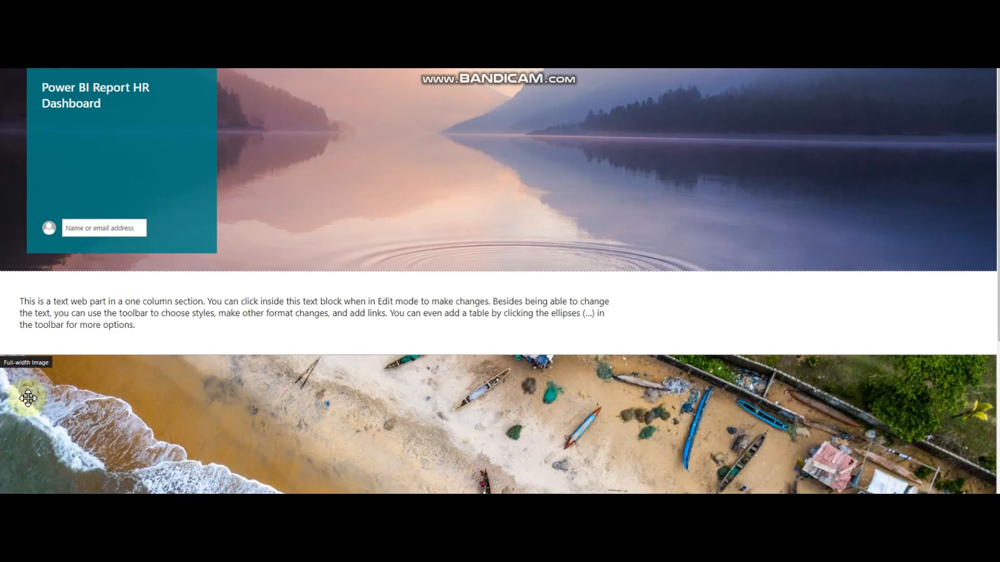
pyautogui.click(2, 419)
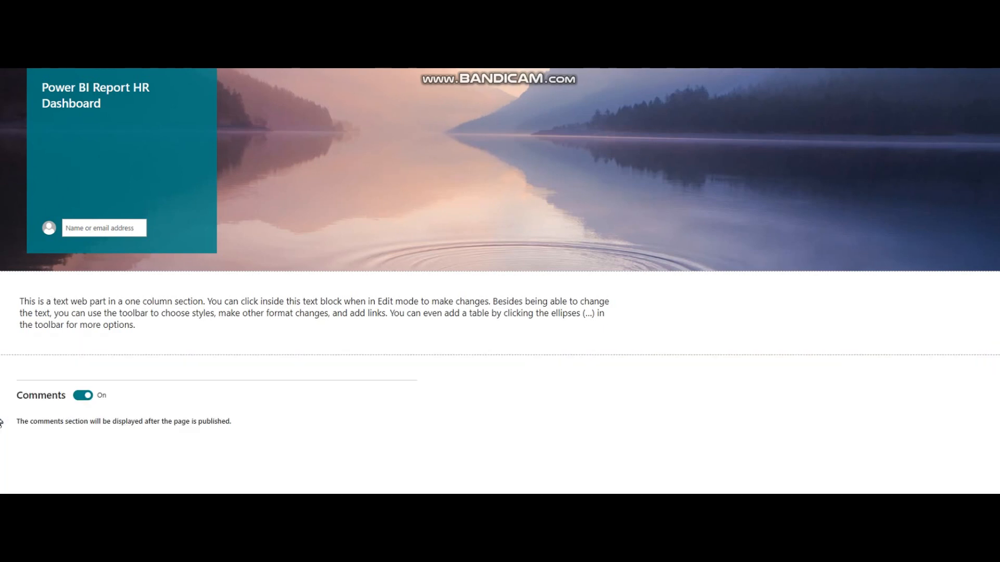
# Add a Power BI web part below the text section and paste the copied embed link as its report link
pyautogui.click(46, 364)
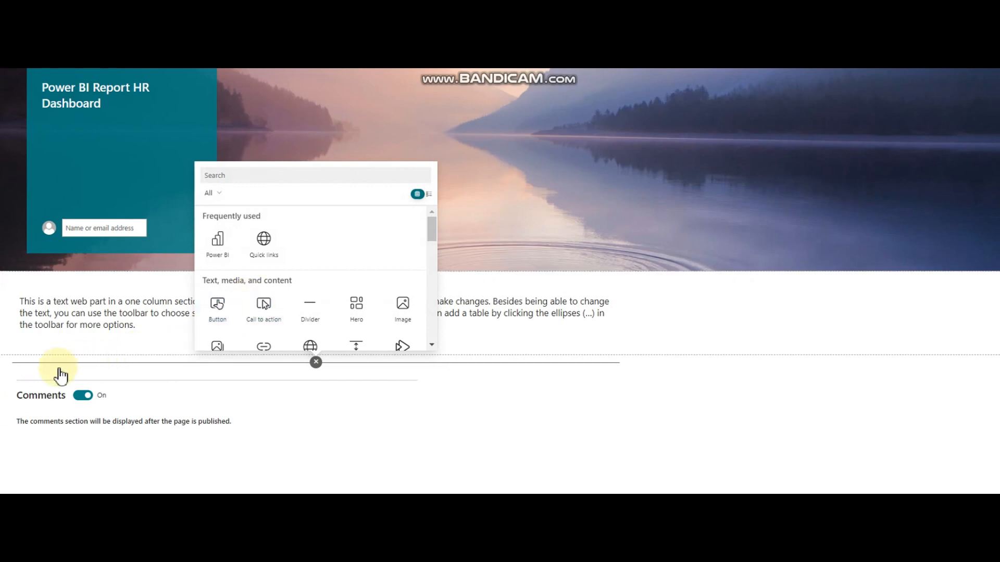
pyautogui.click(219, 246)
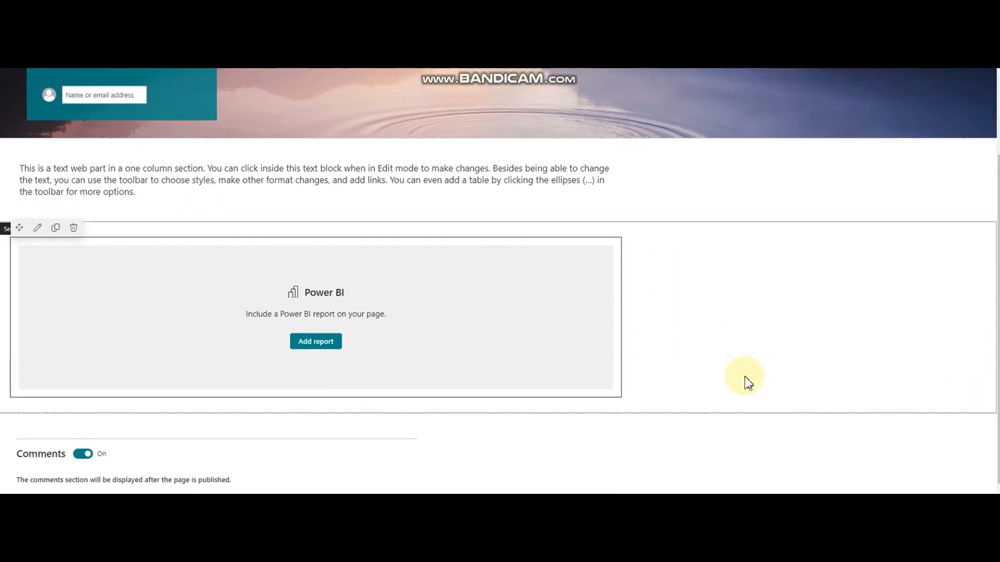
pyautogui.click(320, 344)
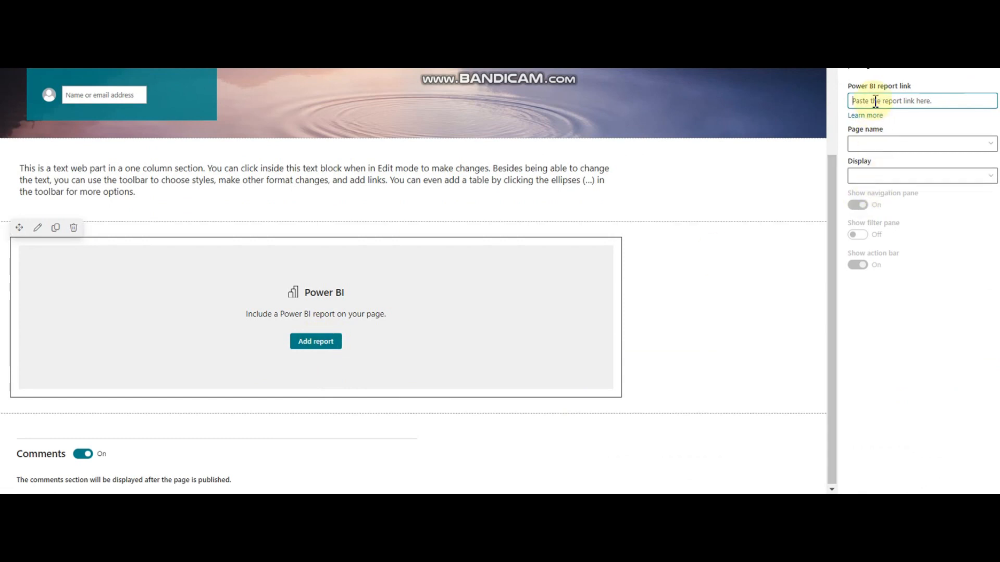
pyautogui.hotkey('ctrl', 'v')
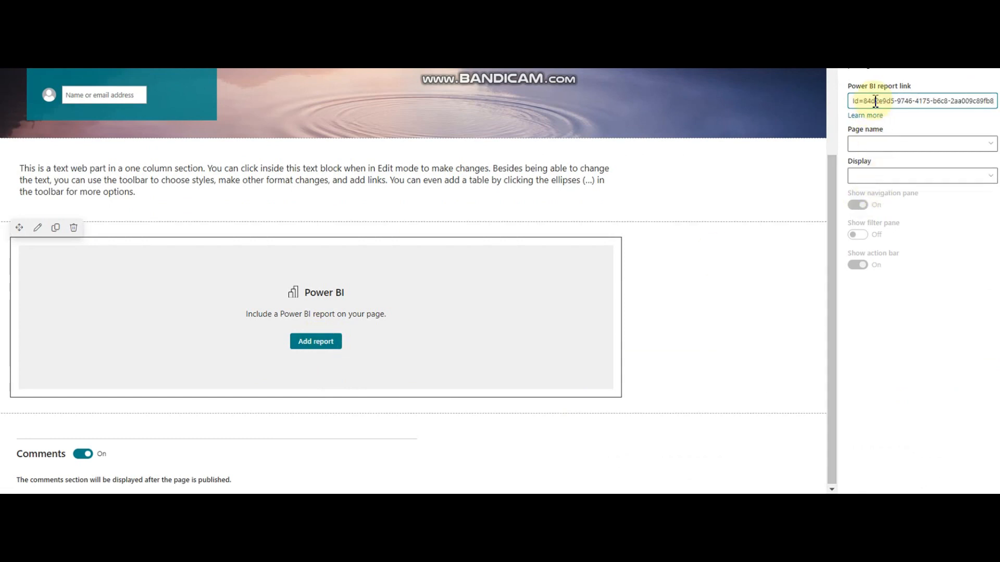
pyautogui.press('Tab')
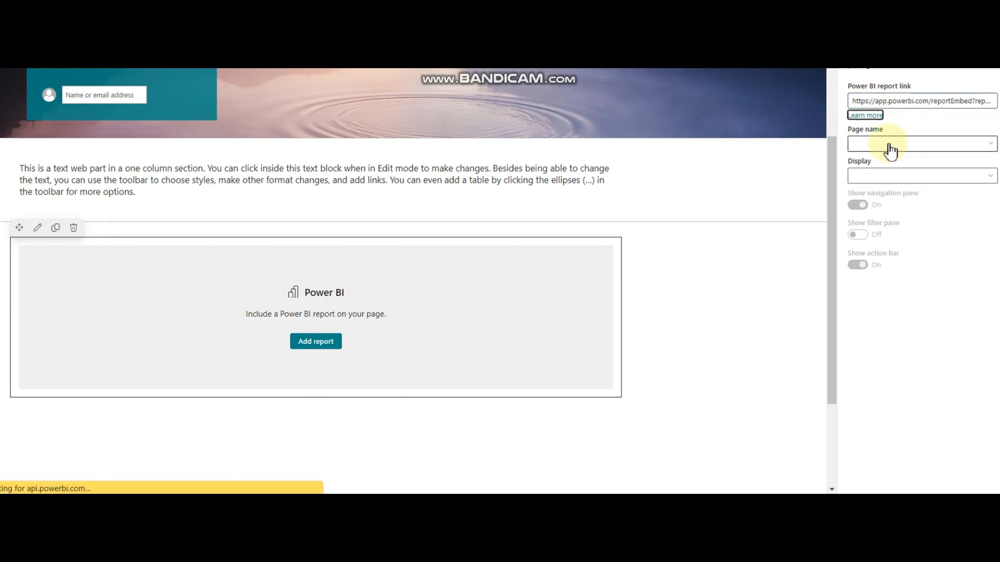
pyautogui.press('Tab')
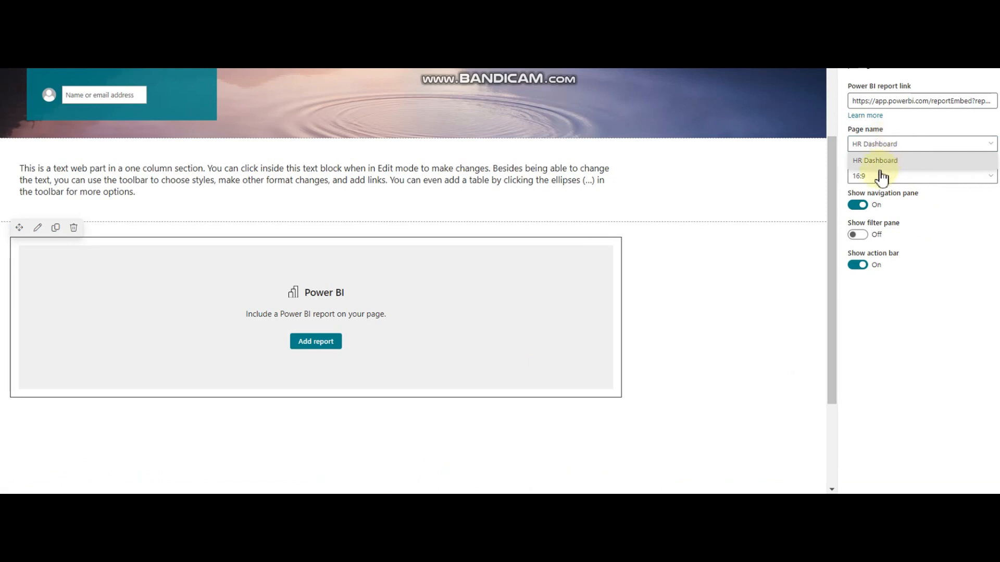
# Show the HR Dashboard page in the Power BI web part and delete the one-column text section above it
pyautogui.click(882, 164)
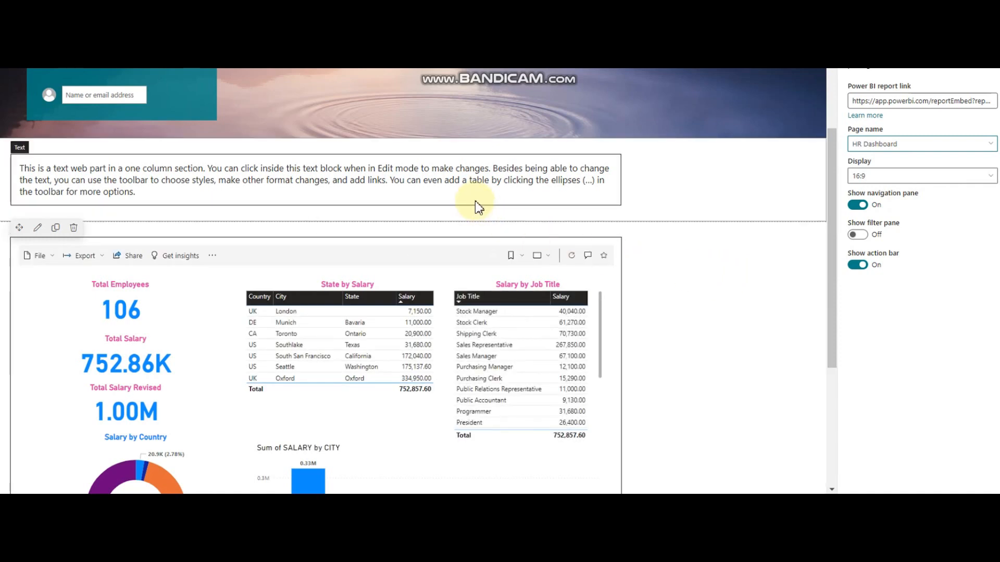
pyautogui.click(476, 201)
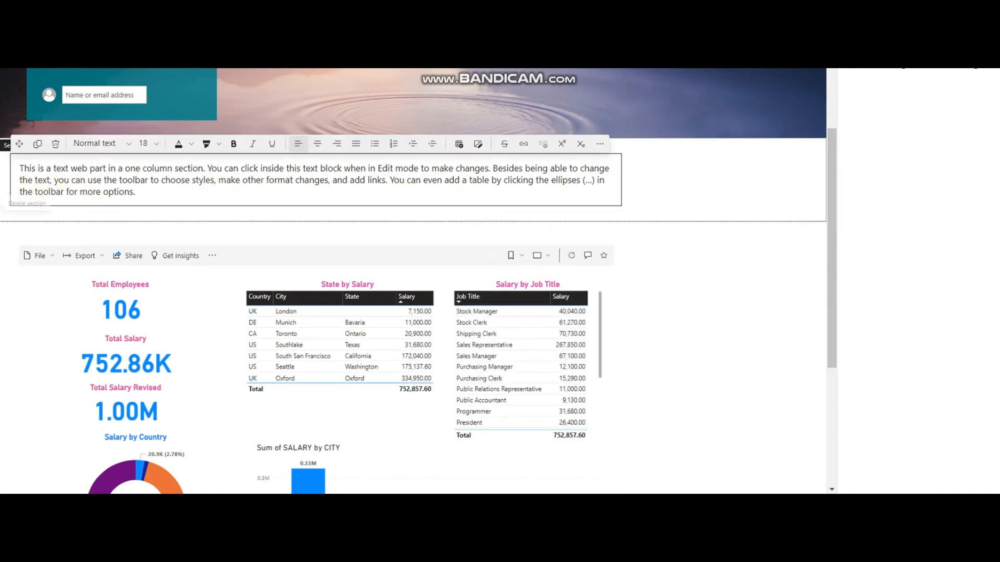
pyautogui.click(6, 191)
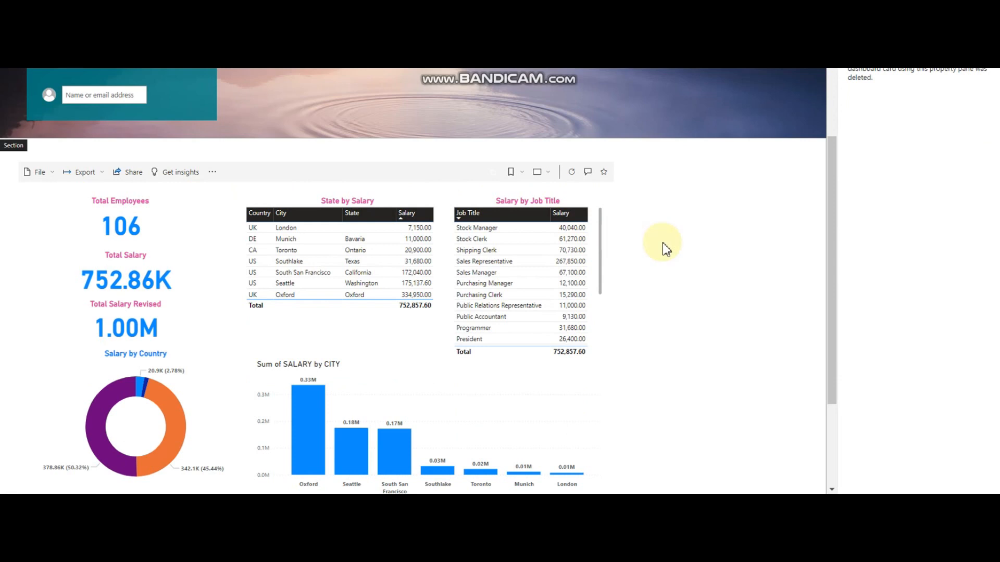
# Publish the SharePoint page and review the embedded HR Dashboard report on the published page
pyautogui.scroll(-1, 662, 242)
pyautogui.scroll(1, 662, 243)
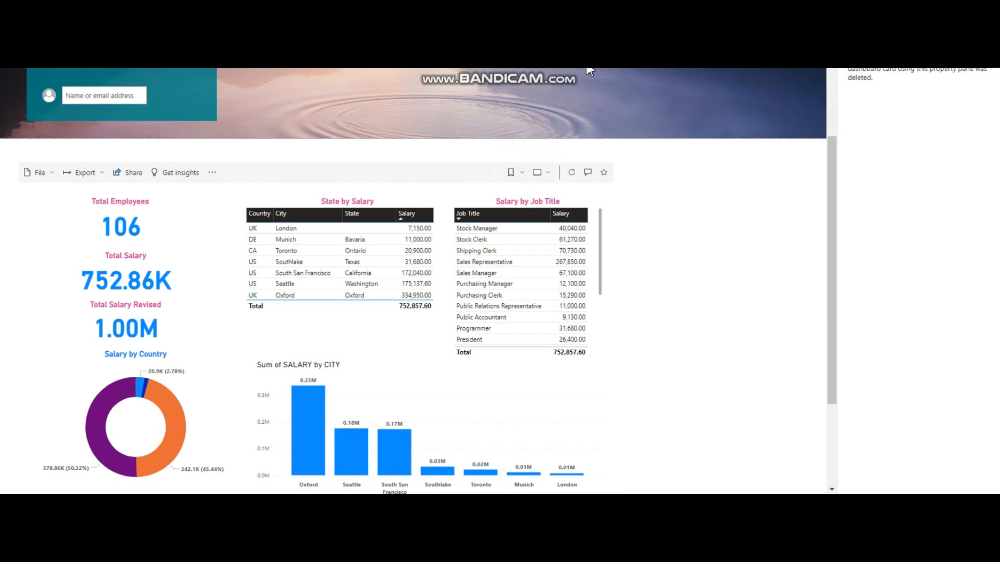
pyautogui.scroll(1, 590, 72)
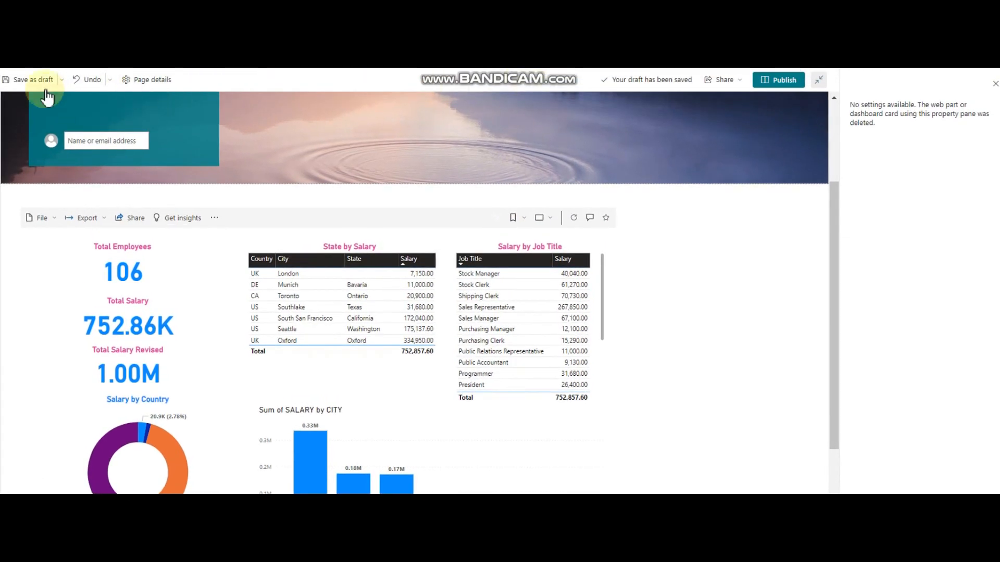
pyautogui.click(773, 83)
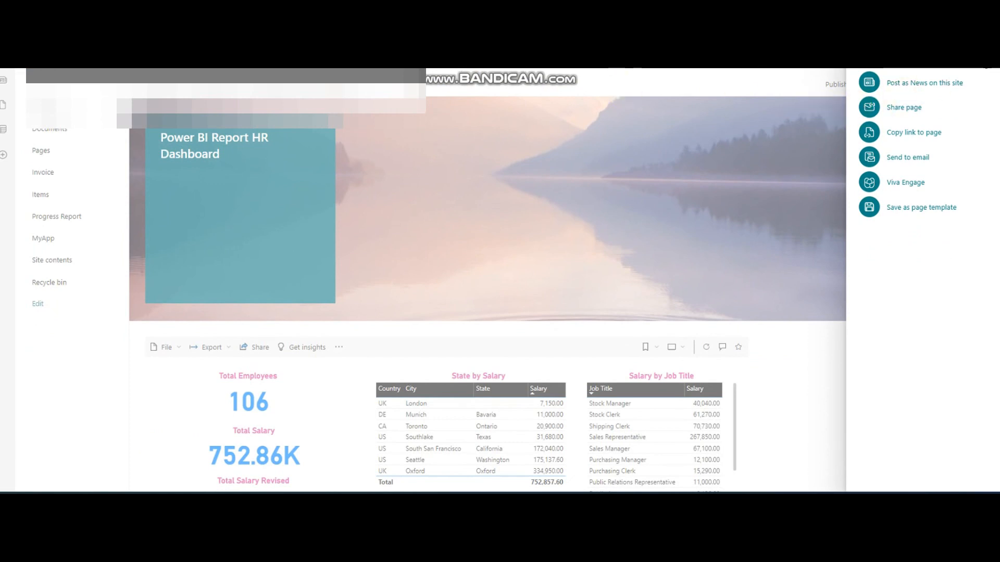
pyautogui.press('Escape')
pyautogui.scroll(-4, 759, 292)
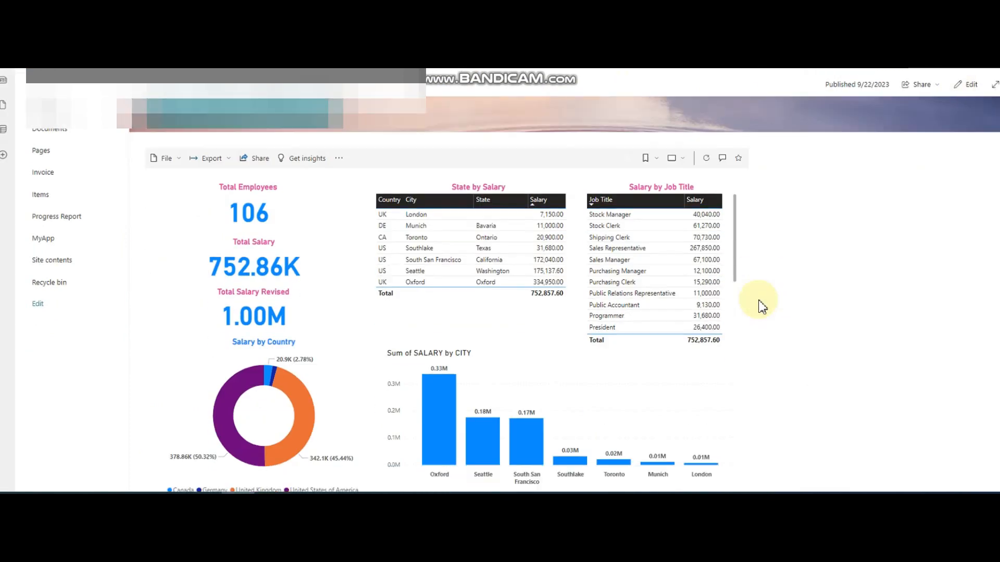
pyautogui.scroll(-1, 759, 307)
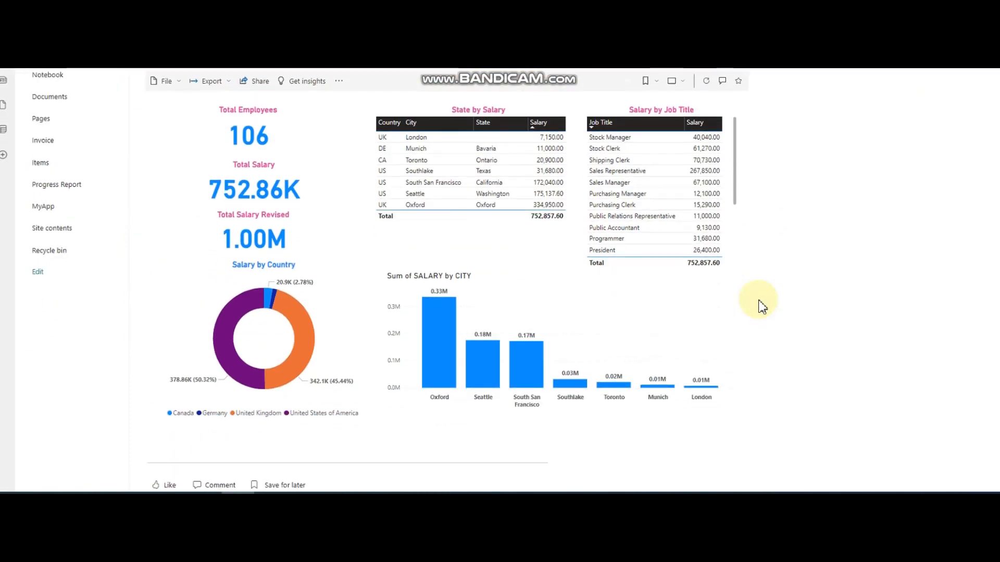
pyautogui.scroll(-1, 760, 307)
pyautogui.scroll(5, 762, 308)
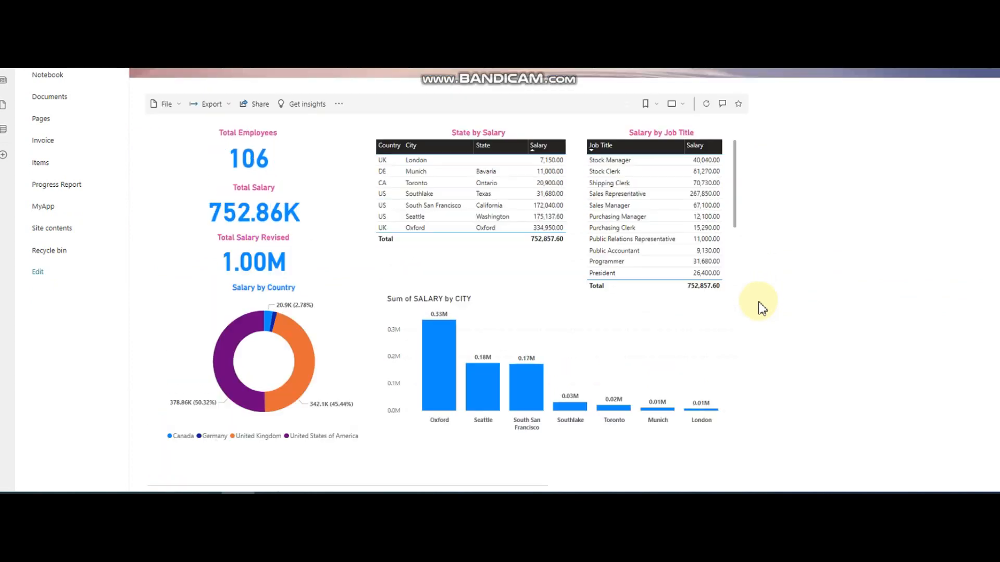